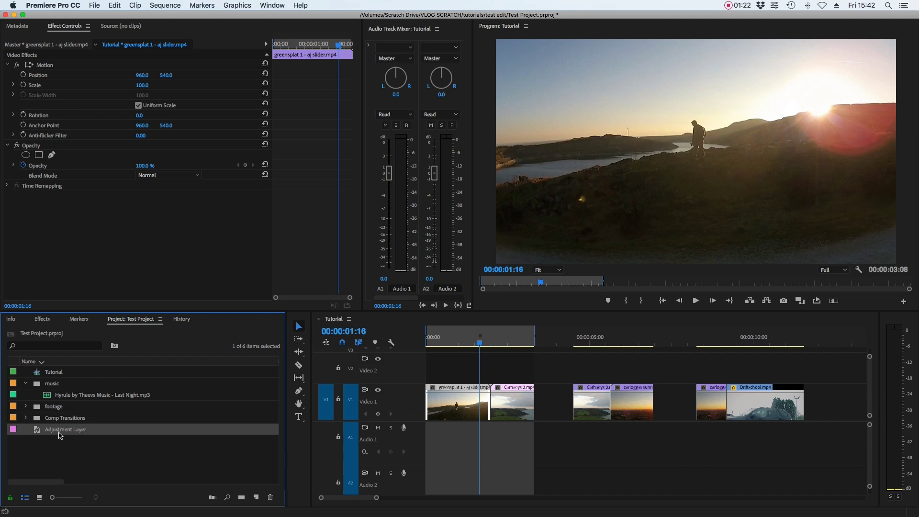
Rename the adjustment layer as "smooth zoom" and place it on Video 2 above the second clip
text(sm)
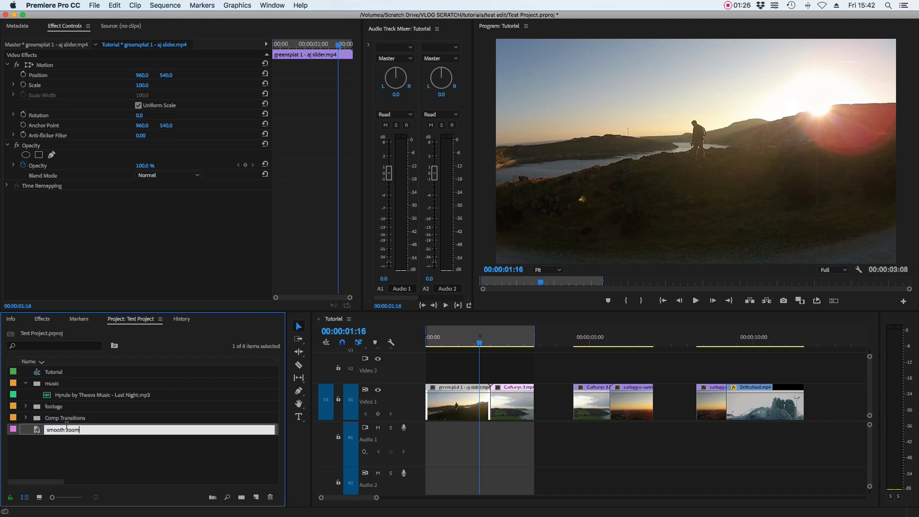
text(ooth zoom)
key(Return)
drag(58, 430, 493, 378)
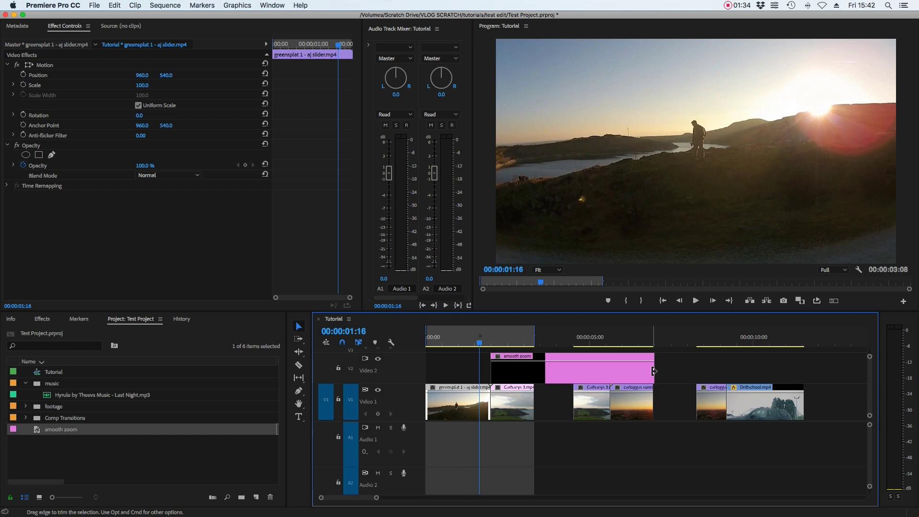
Trim the smooth zoom layer to 12 frames and centre it over the cut between the first two clips
drag(654, 371, 511, 371)
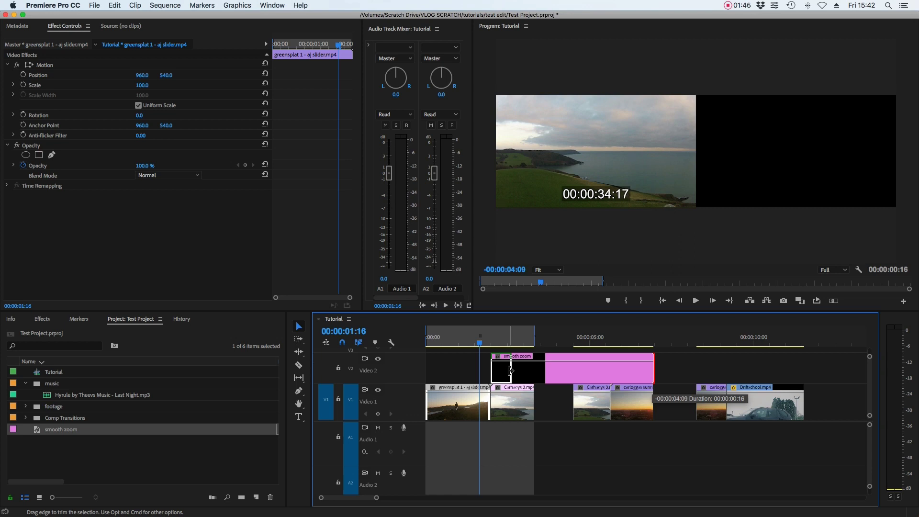
drag(512, 371, 506, 371)
key(=)
click(506, 368)
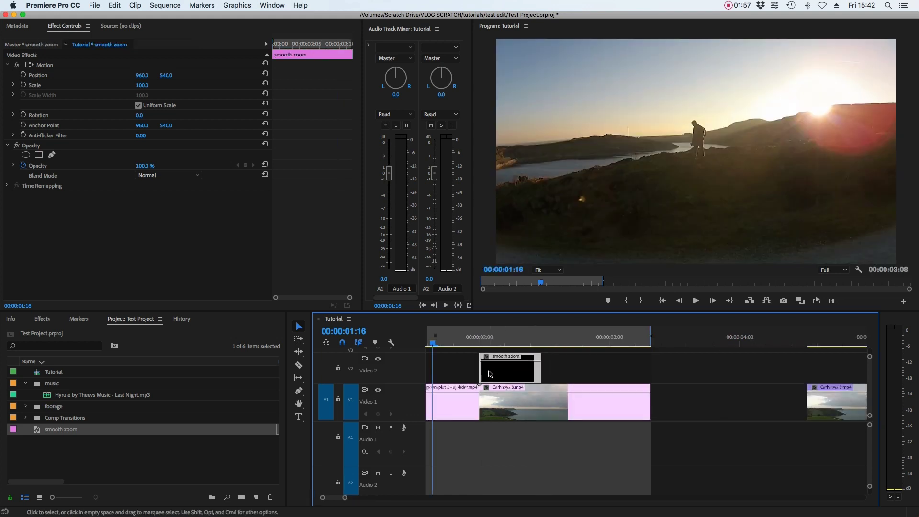
drag(492, 373, 491, 376)
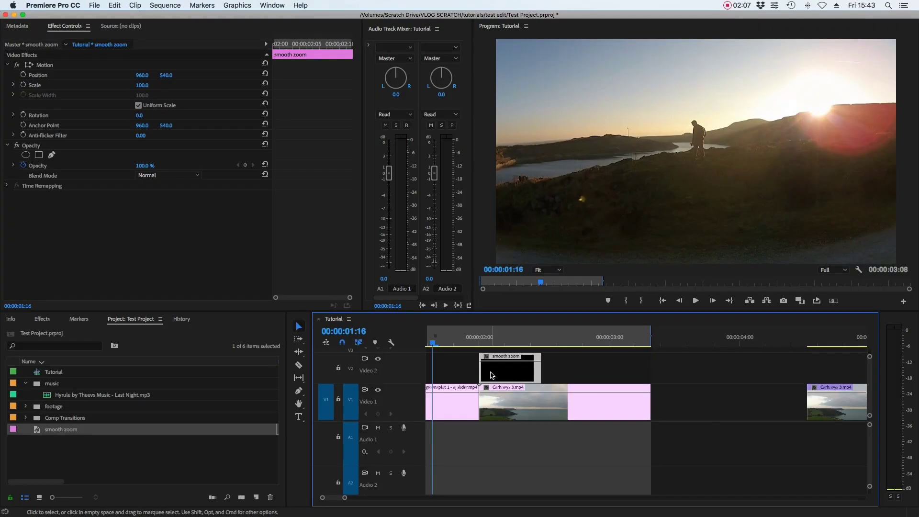
scroll(493, 375, up, 4)
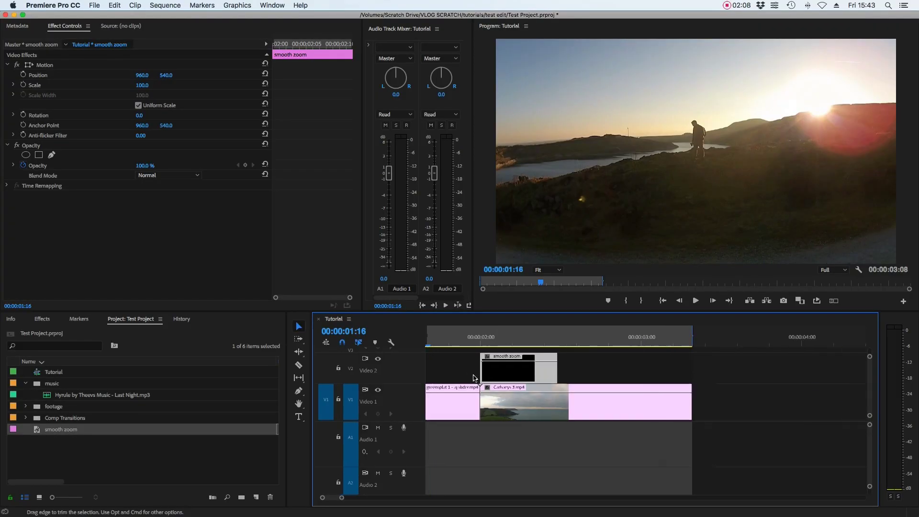
drag(601, 372, 544, 376)
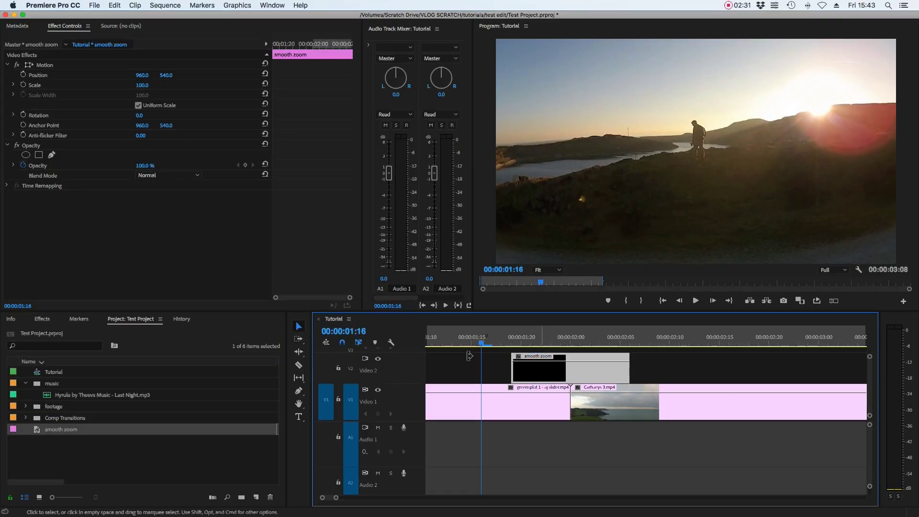
Search the effects for "transform" and apply the Distort Transform effect to the smooth zoom layer
click(42, 319)
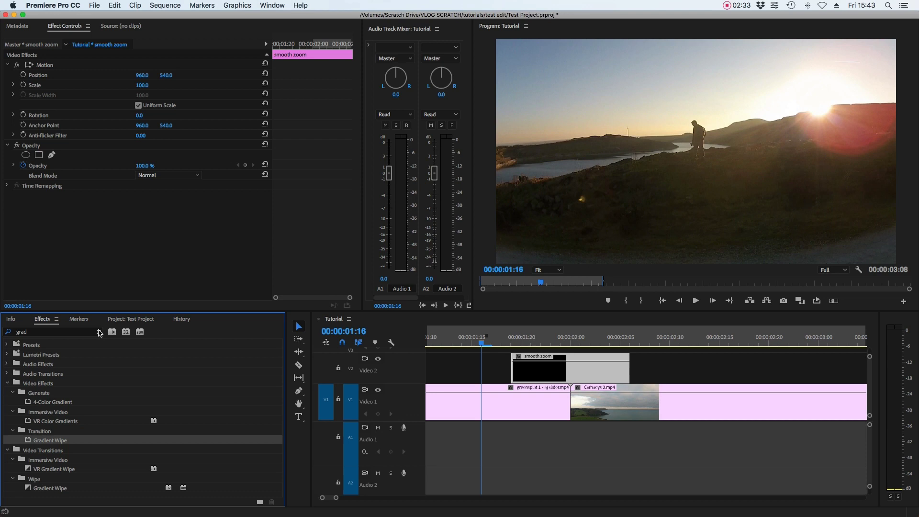
click(98, 332)
click(70, 331)
text(transform)
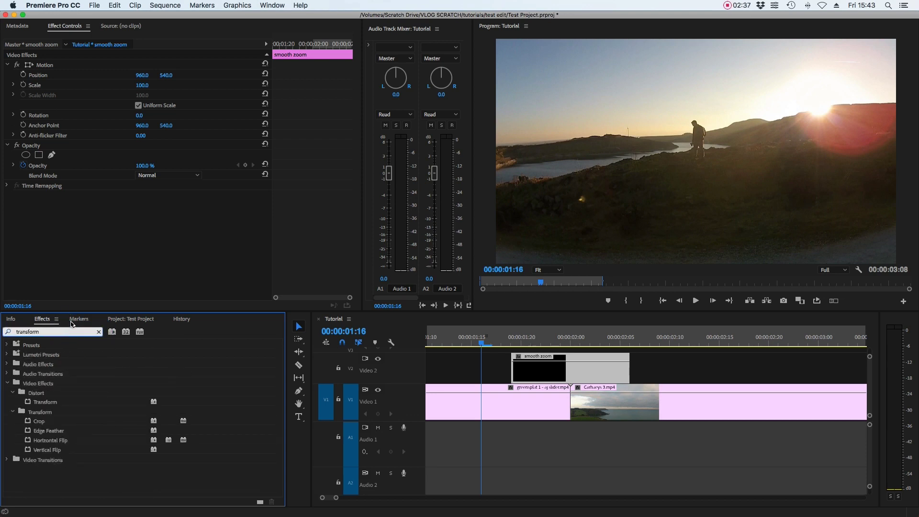
drag(47, 404, 542, 372)
click(538, 372)
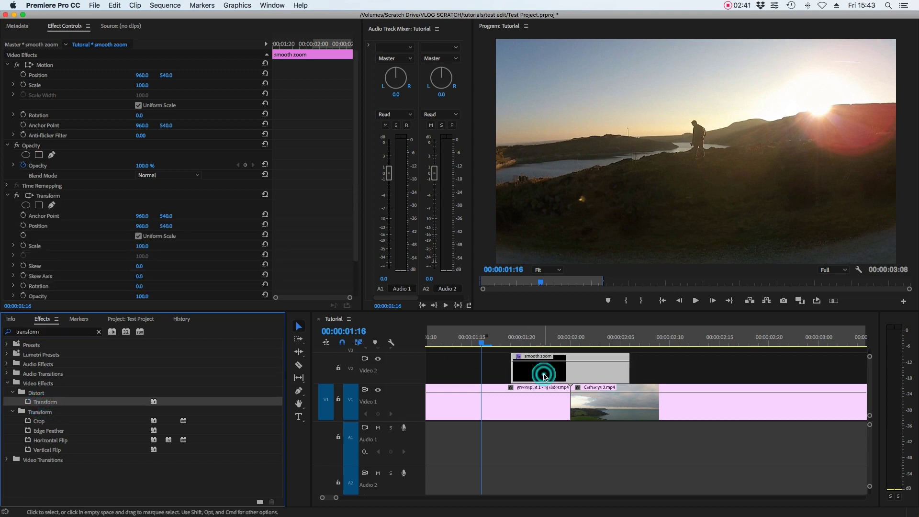
click(576, 368)
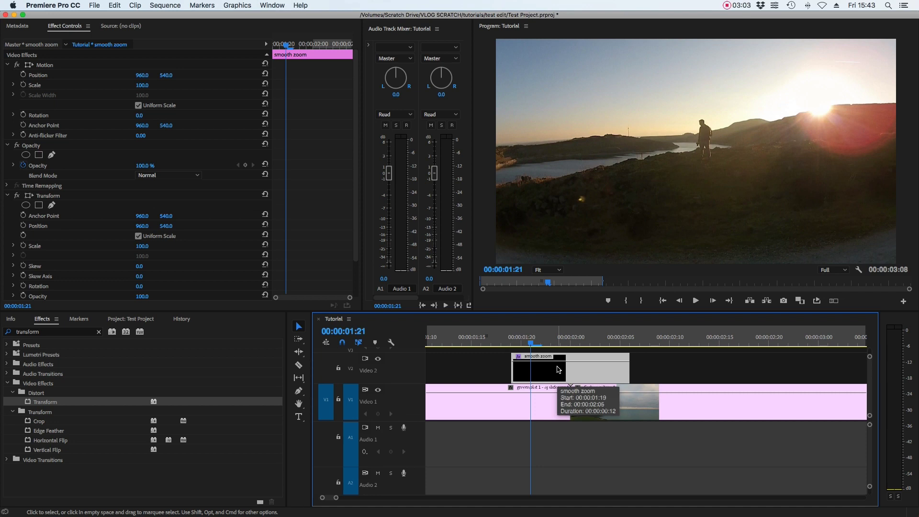
Keyframe the Transform effect's Scale at the smooth zoom layer's start and end, with a value of 300 at the cut at 00:00:02:00
click(570, 341)
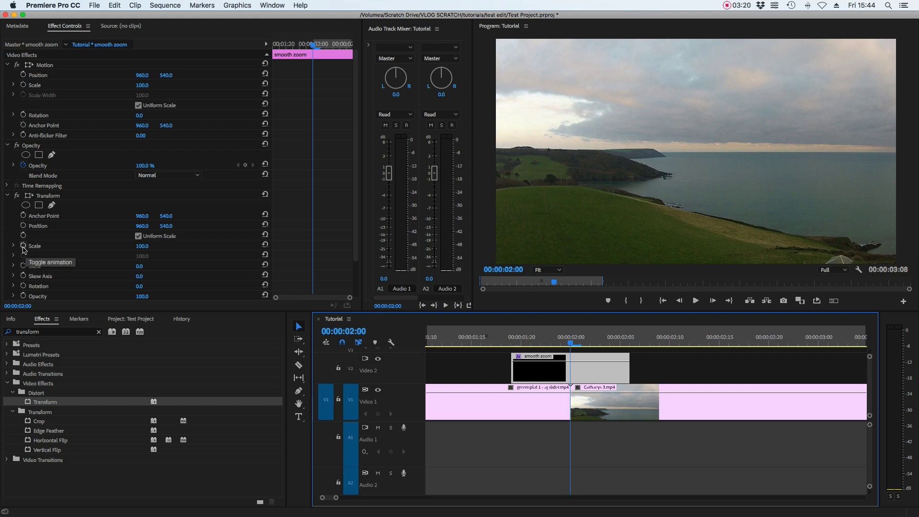
click(23, 247)
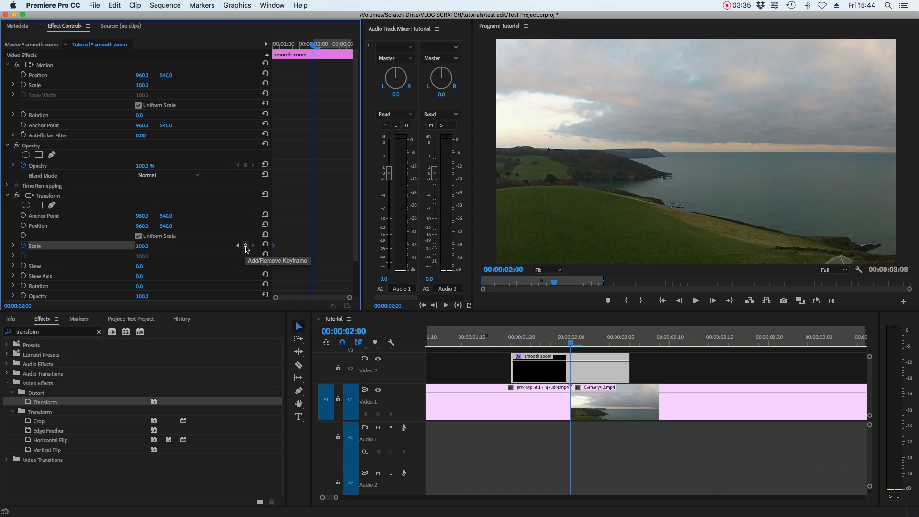
click(246, 246)
drag(311, 245, 338, 246)
click(141, 246)
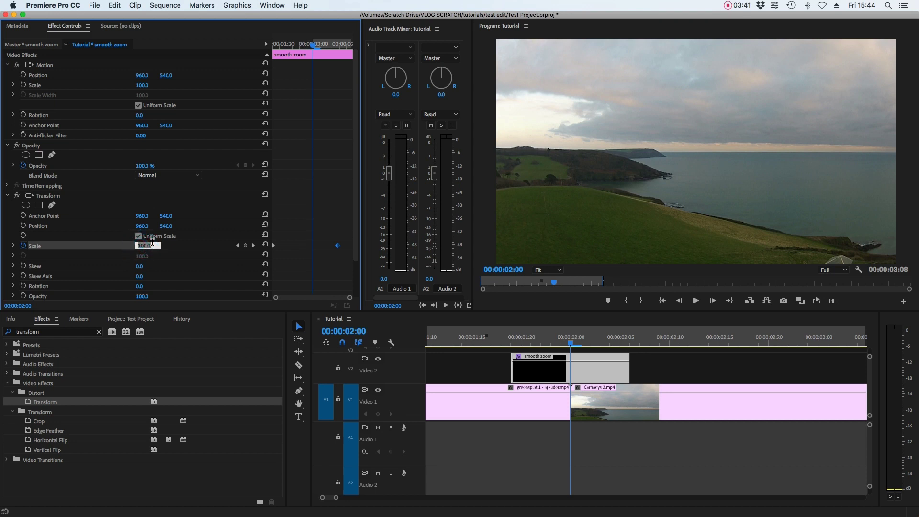
text(300)
key(Return)
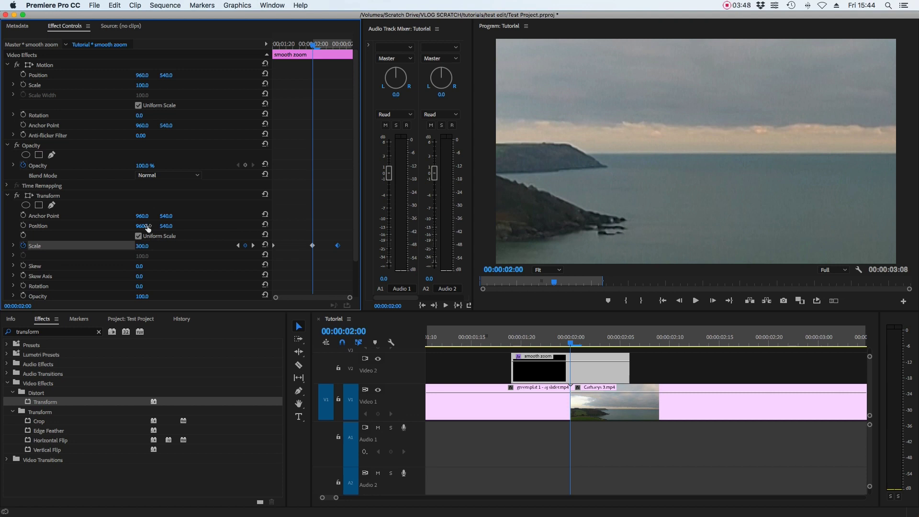
drag(337, 247, 351, 248)
Set the Scale keyframe interpolation to Ease Out for the first, Auto Bezier for the middle and Ease In for the last
right_click(352, 249)
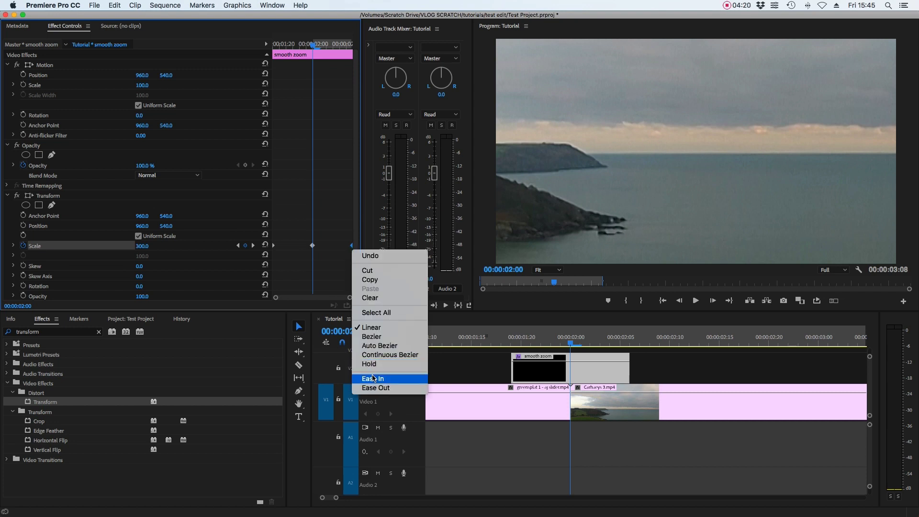
click(374, 379)
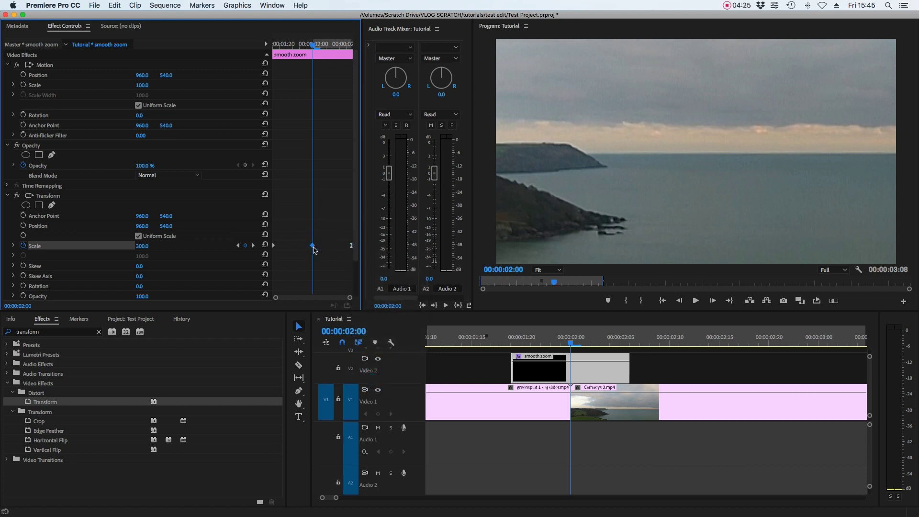
right_click(313, 246)
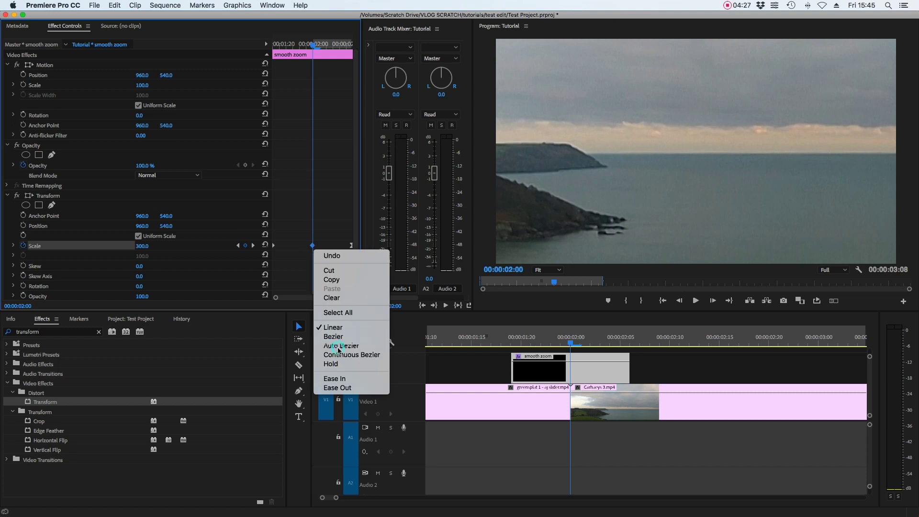
click(345, 345)
click(274, 246)
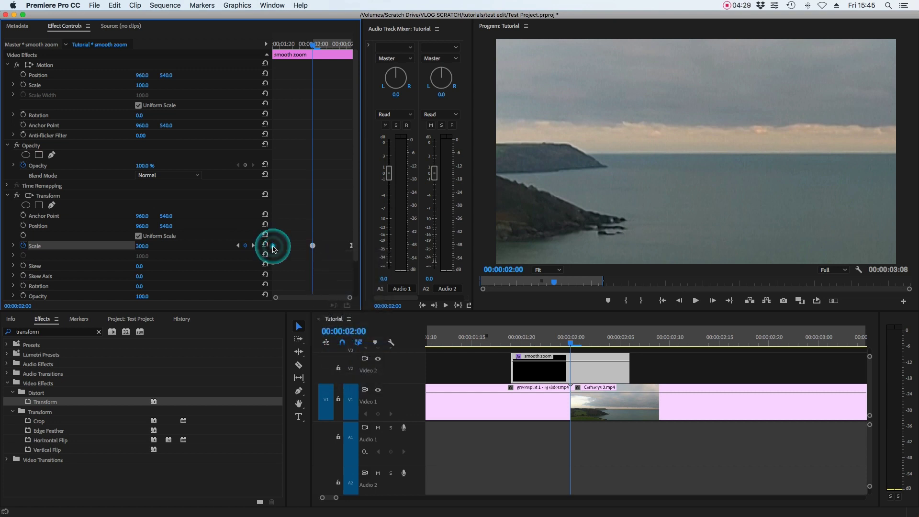
right_click(274, 246)
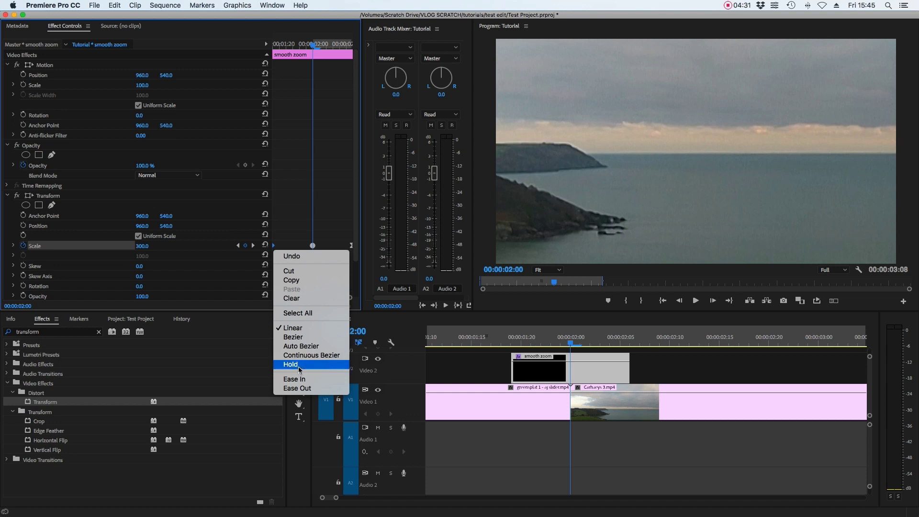
click(297, 388)
Disable Use Composition's Shutter Angle in the Transform effect and set the Shutter Angle to 360
scroll(213, 229, down, 1)
scroll(212, 230, down, 2)
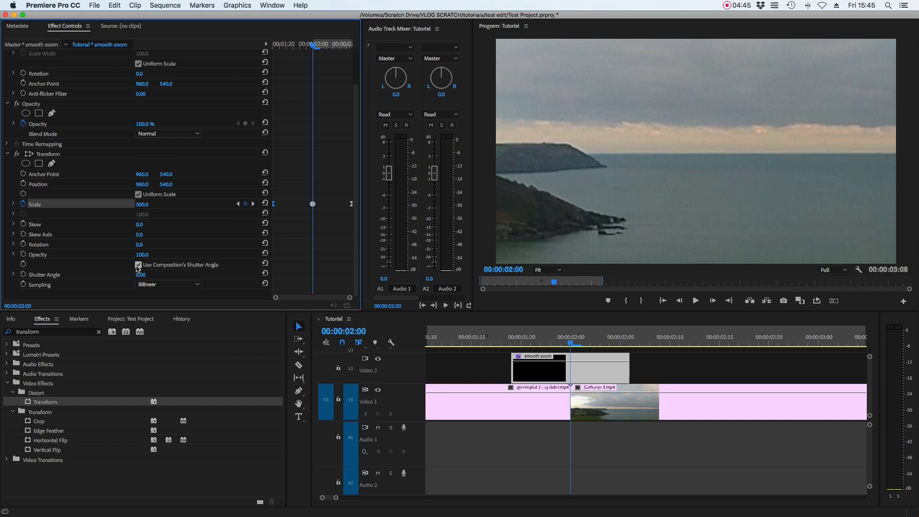
click(138, 266)
click(140, 276)
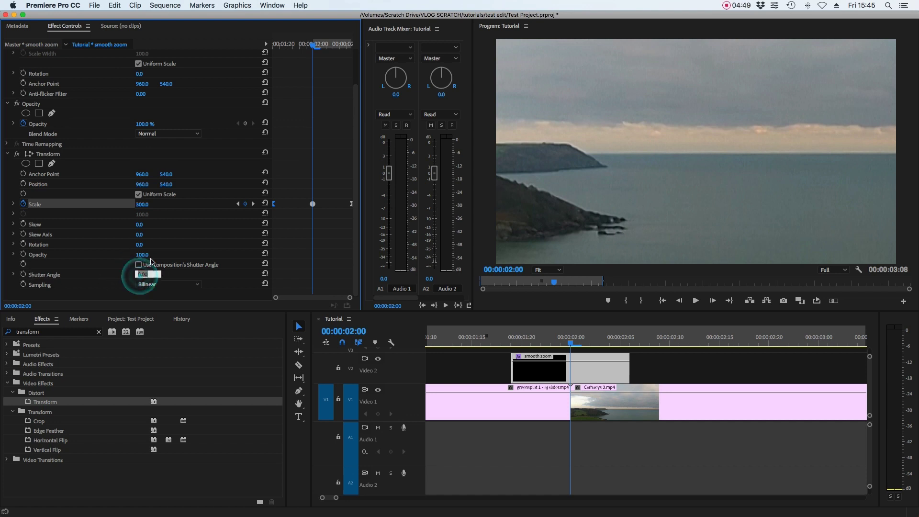
text(360)
key(Return)
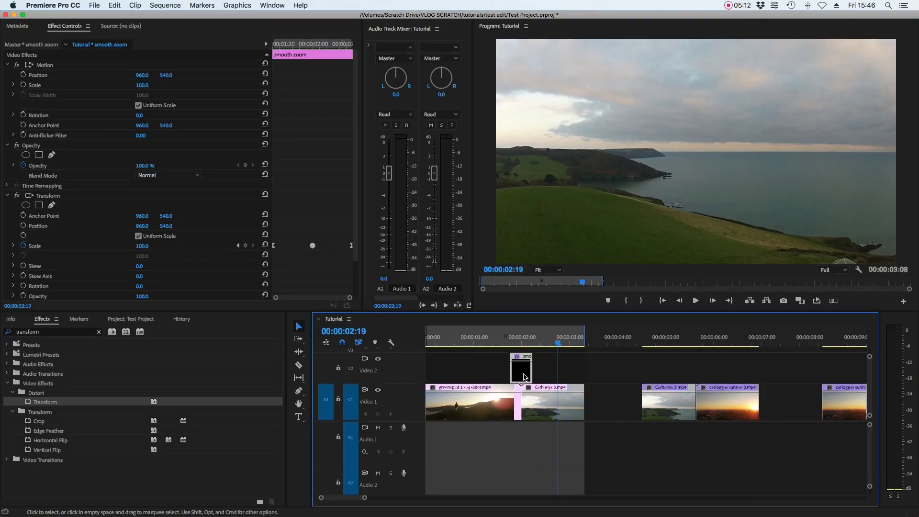
drag(521, 378, 596, 380)
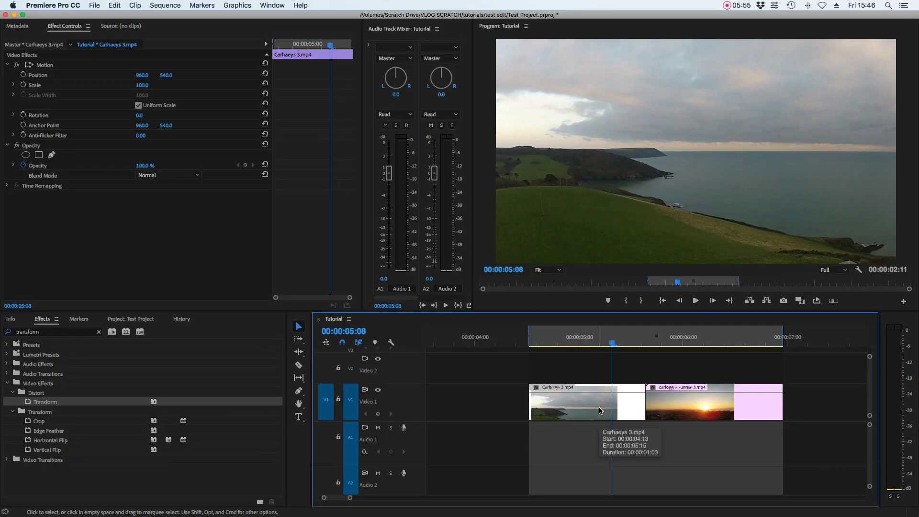
Move the Carhaeys 3.mp4 clip up to Video 2 and slide the sunrise clip earlier so they overlap by about 12 frames
drag(586, 386, 588, 369)
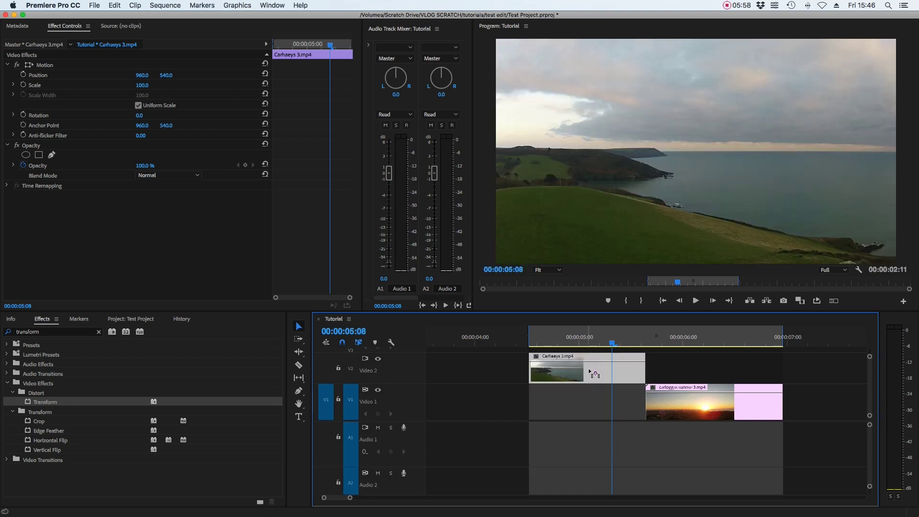
click(683, 405)
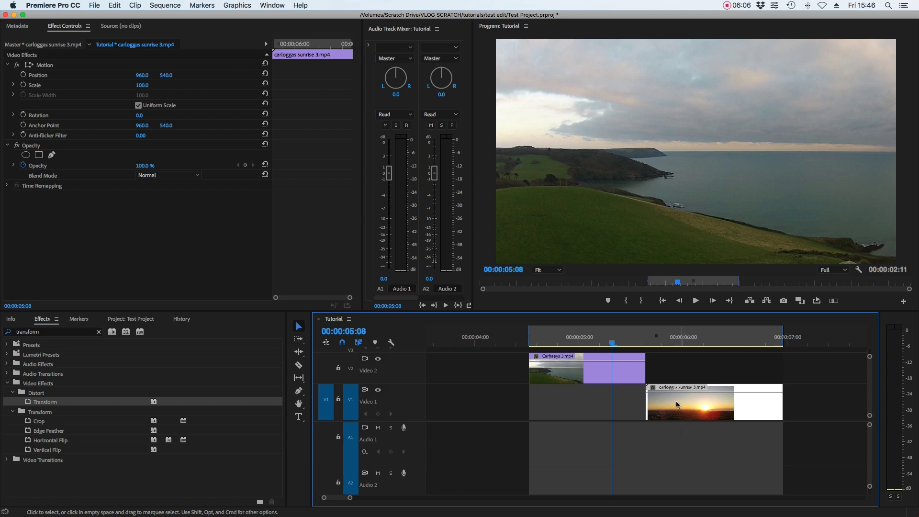
drag(674, 410, 625, 406)
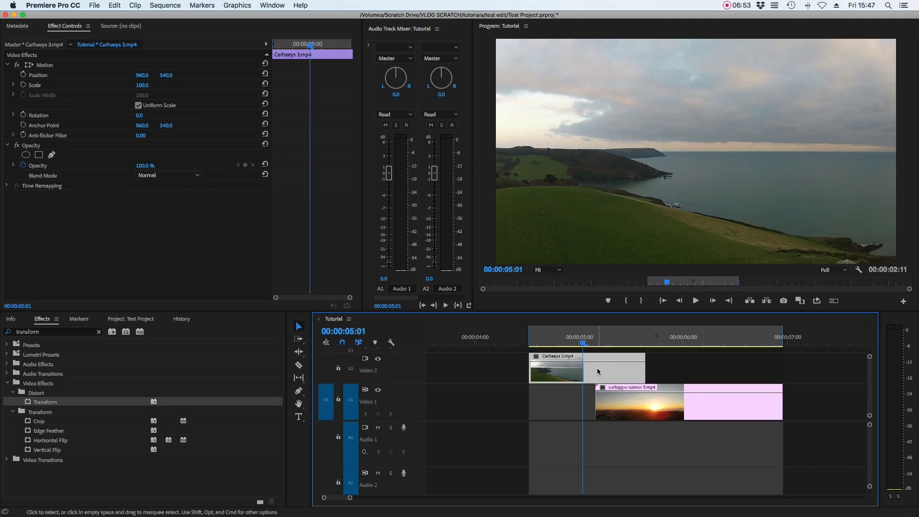
Split the Carhaeys 3.mp4 clip on Video 2 where the sunrise clip below it starts
key(c)
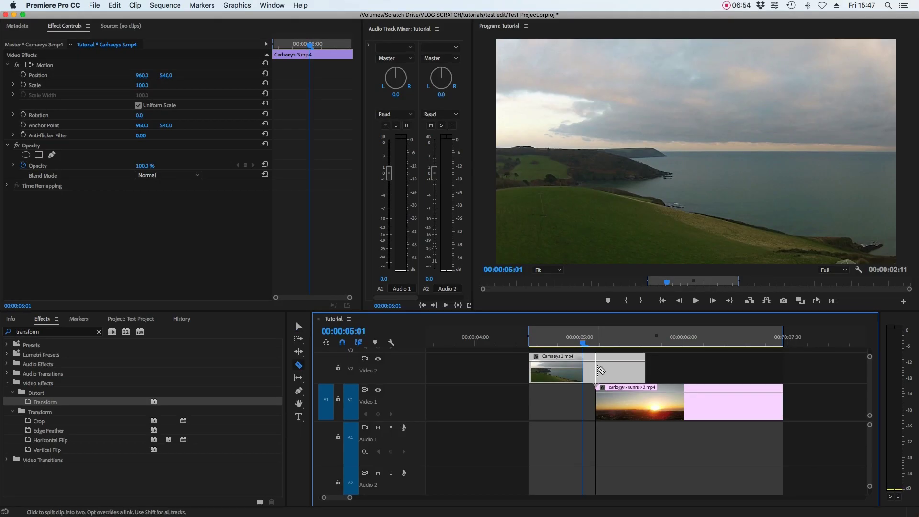
click(597, 369)
key(v)
Search the effects for "gradient" and apply the Gradient Wipe video effect to the overlapping second piece of Carhaeys 3.mp4
click(621, 373)
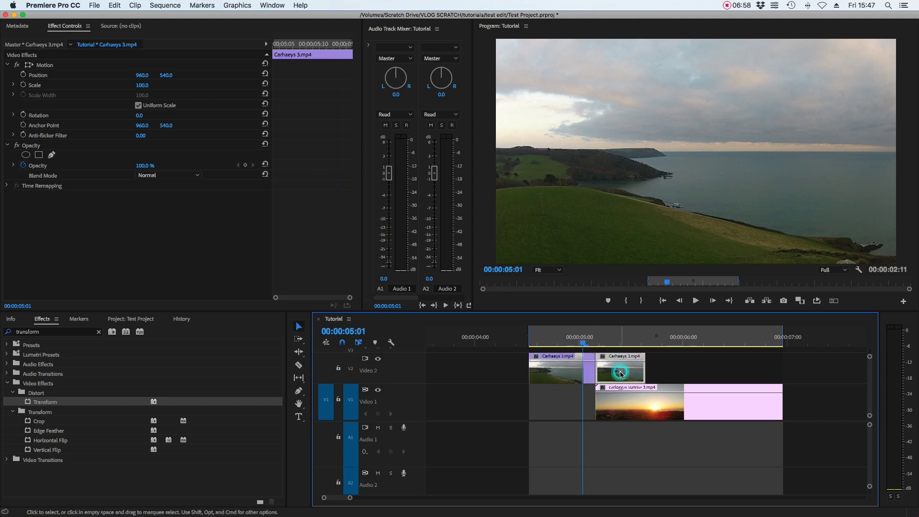
click(620, 338)
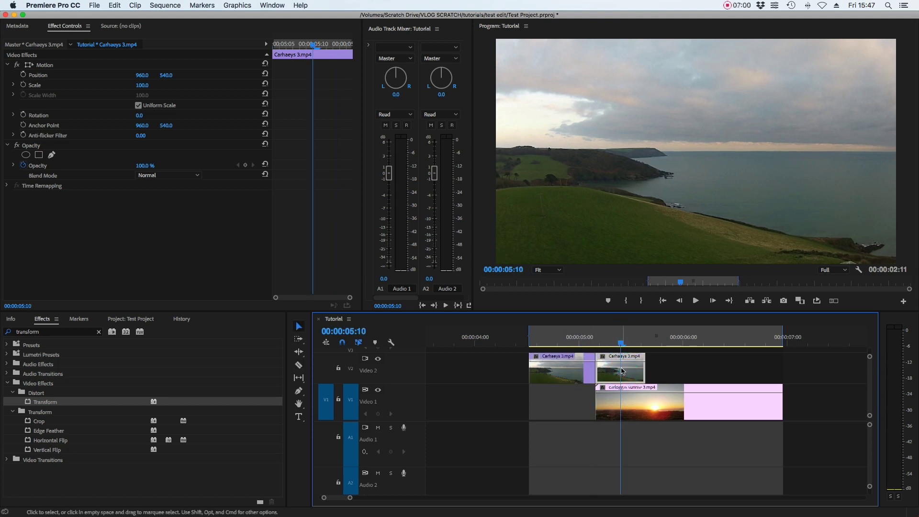
click(100, 332)
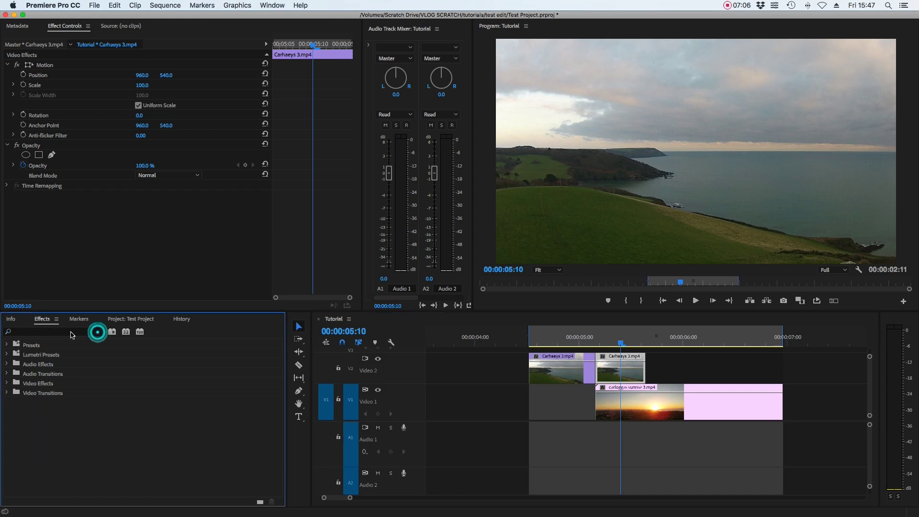
click(72, 330)
text(gradient)
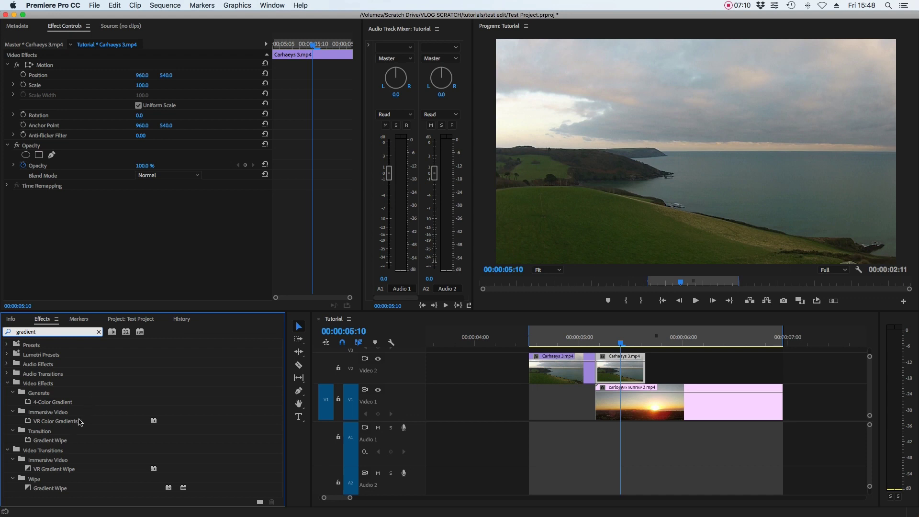
drag(53, 442, 630, 376)
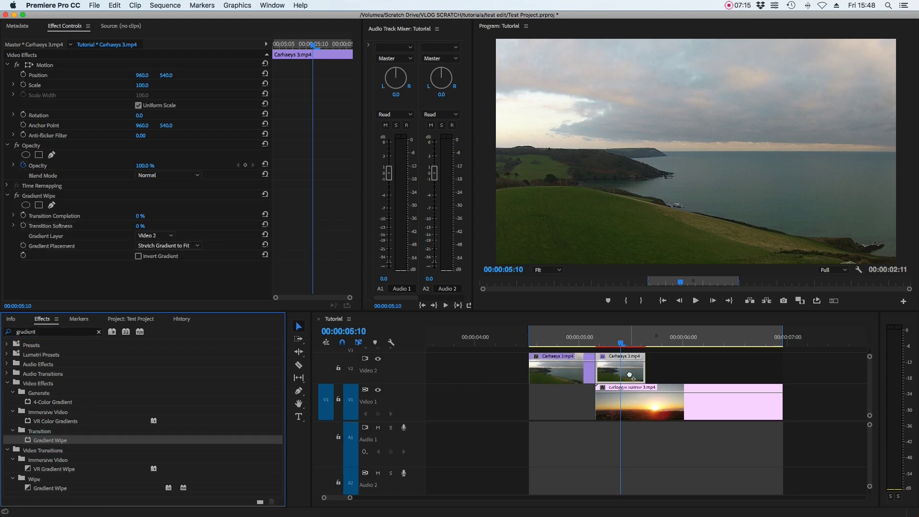
Enable keyframing for the Gradient Wipe's Transition Completion and place its 0% keyframe at the start of the clip
click(23, 217)
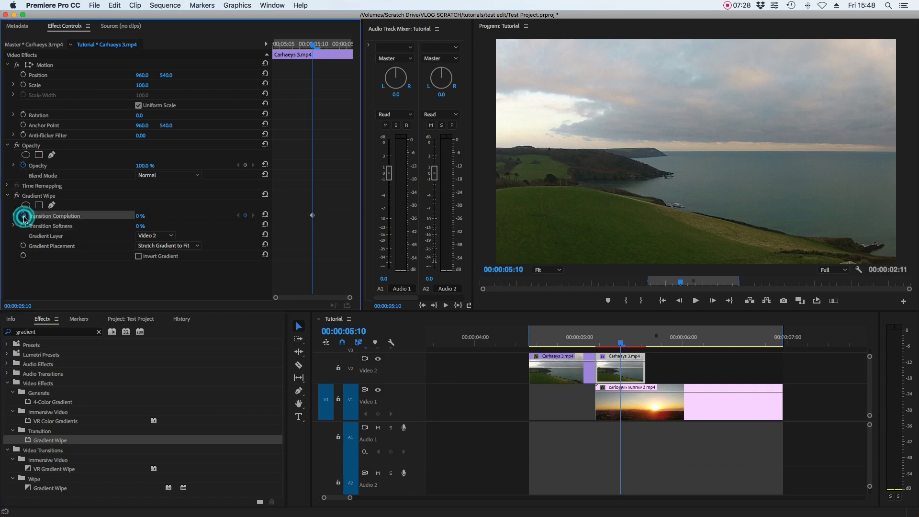
click(314, 217)
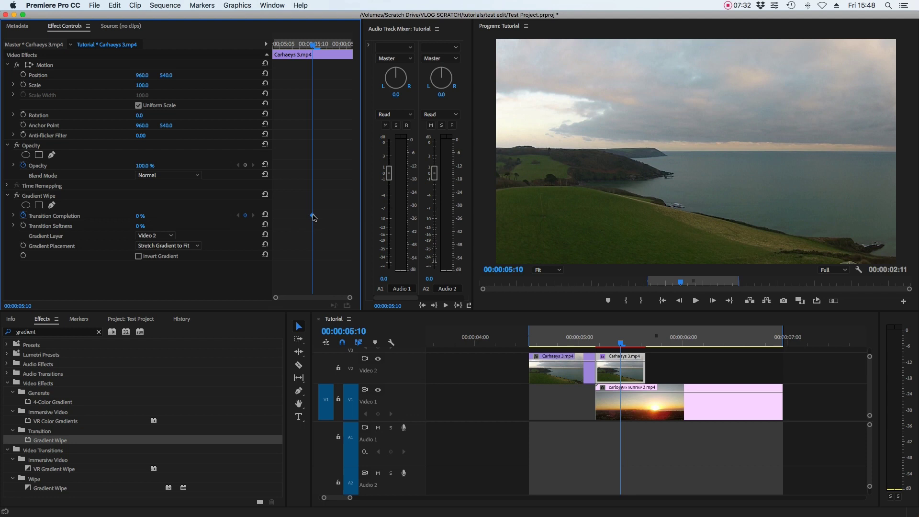
drag(276, 219, 273, 219)
Add a 100% Transition Completion keyframe, move it to the end of the clip and apply easing to it
click(139, 216)
text(100)
key(Return)
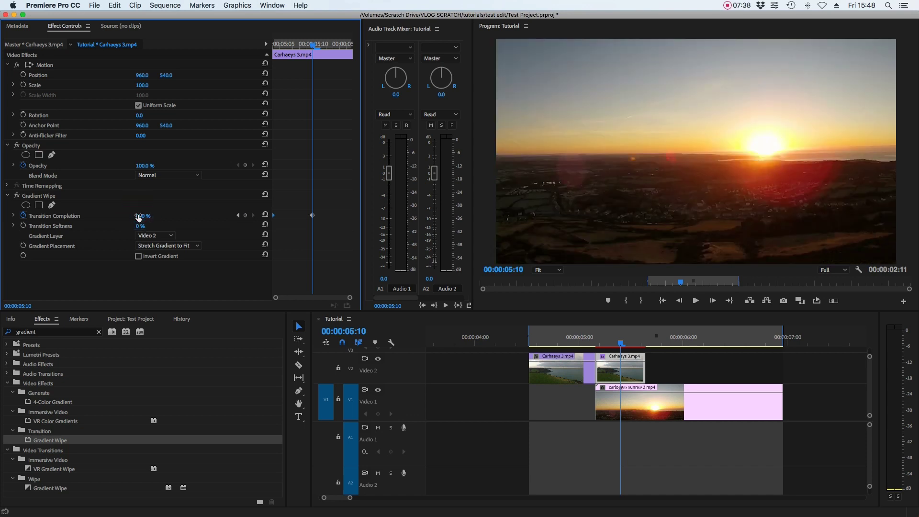
drag(312, 216, 363, 221)
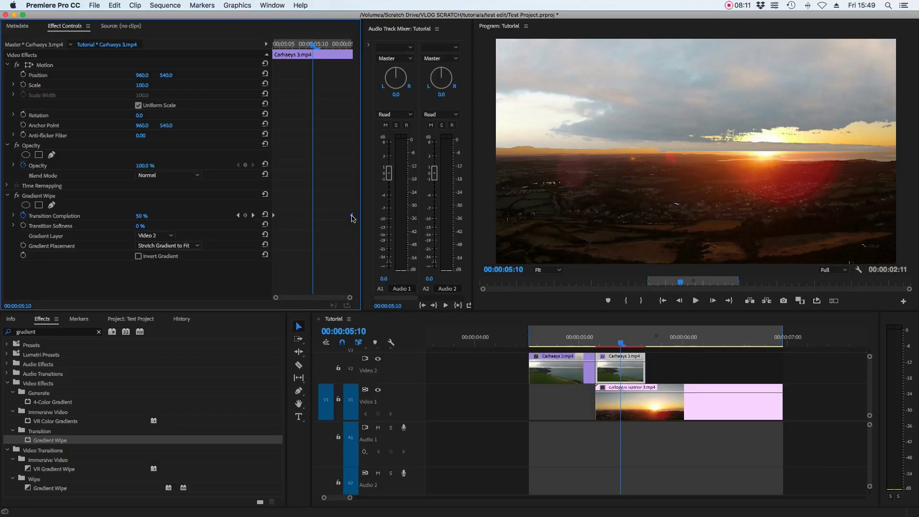
right_click(352, 219)
click(372, 358)
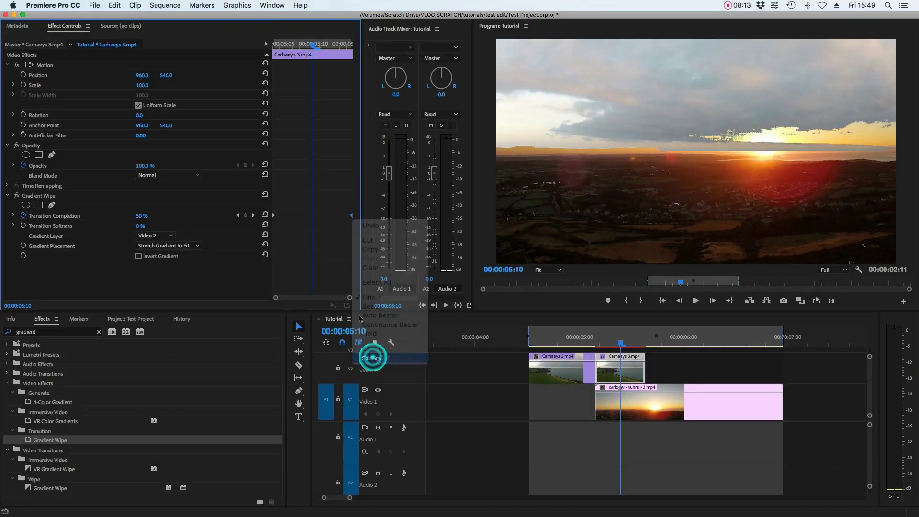
Play and scrub through the overlap to review the gradient wipe transition
click(602, 336)
key(space)
drag(602, 336, 637, 343)
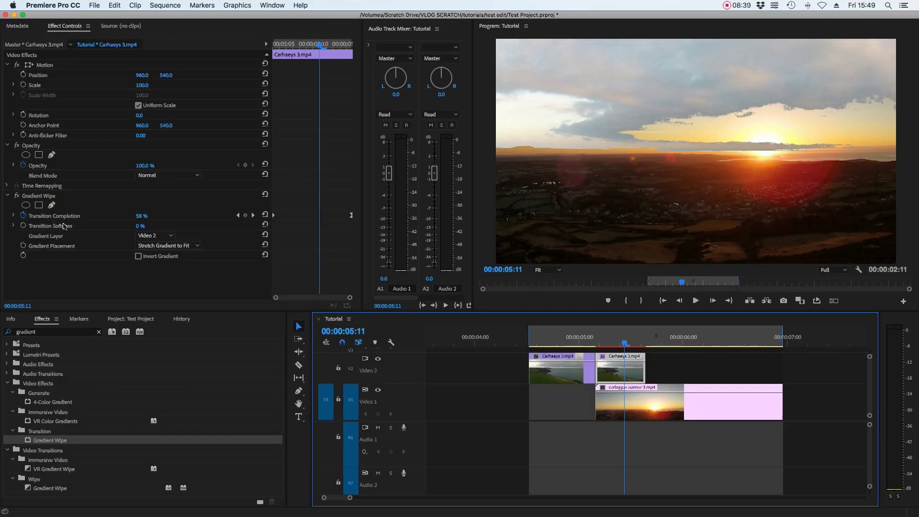
Set the Gradient Wipe's Transition Softness to 25% and scrub through the transition to check it
click(139, 226)
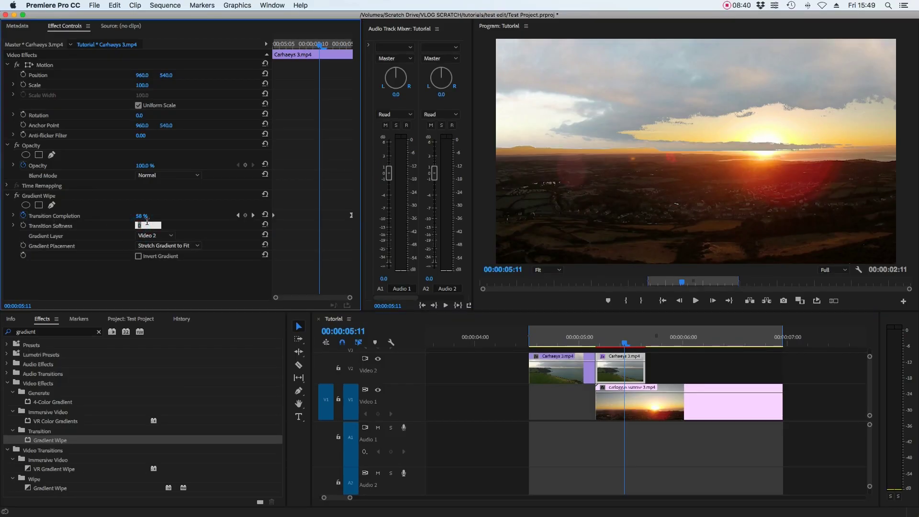
text(25)
key(Return)
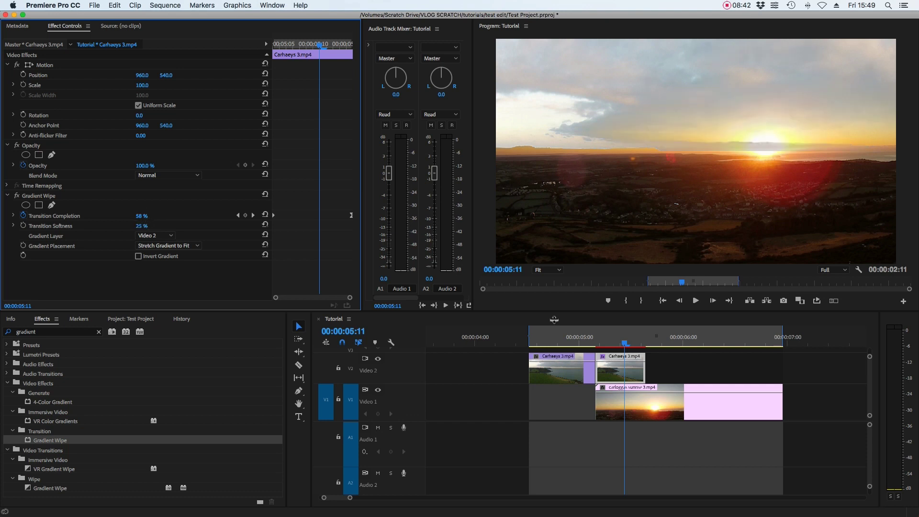
drag(626, 344, 572, 344)
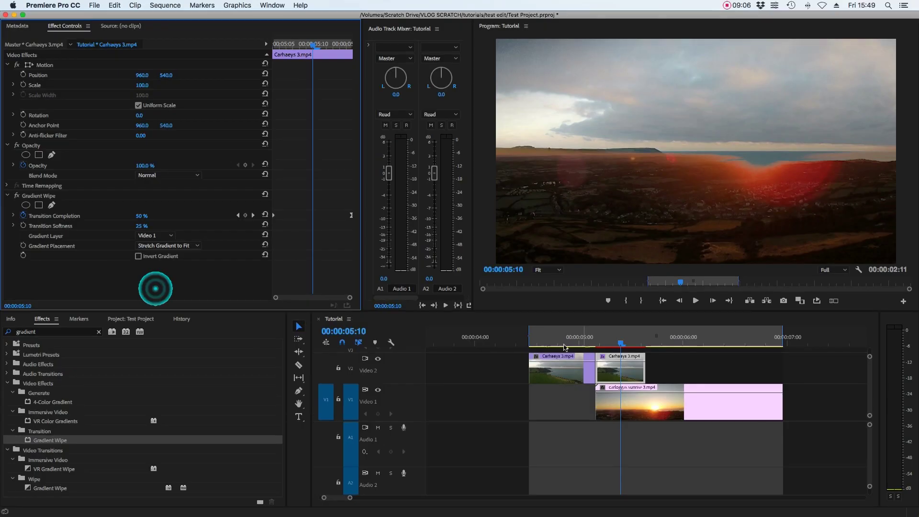
Preview the wipe with Video 1 as the gradient layer, then set the Gradient Layer to Video 2 and replay it
click(583, 339)
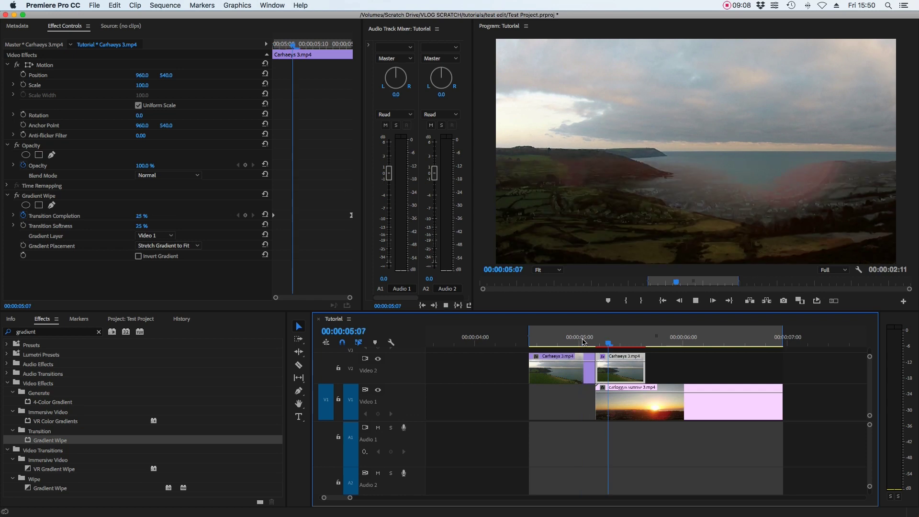
click(601, 339)
click(606, 372)
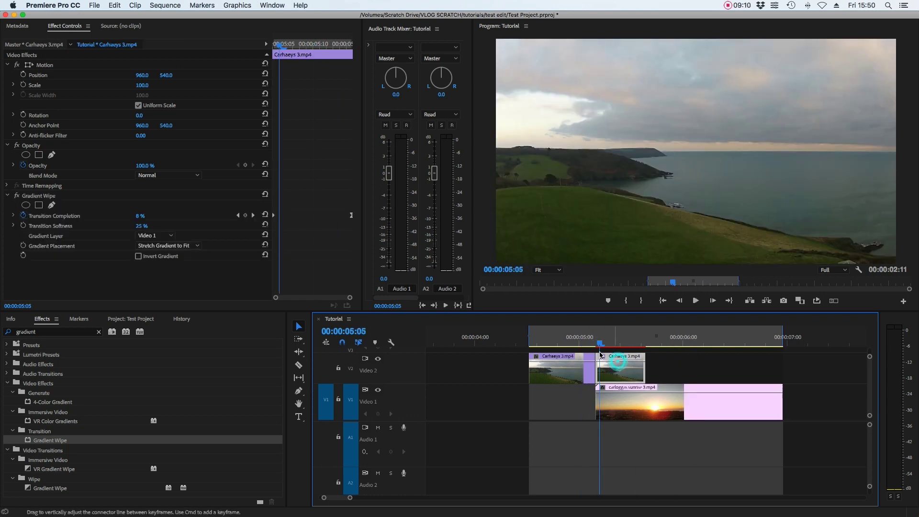
click(155, 235)
click(157, 280)
click(584, 338)
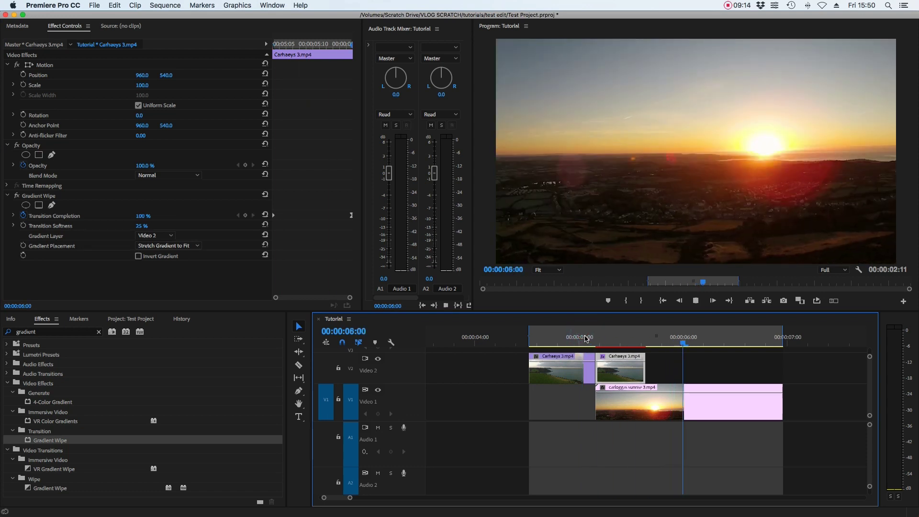
click(615, 335)
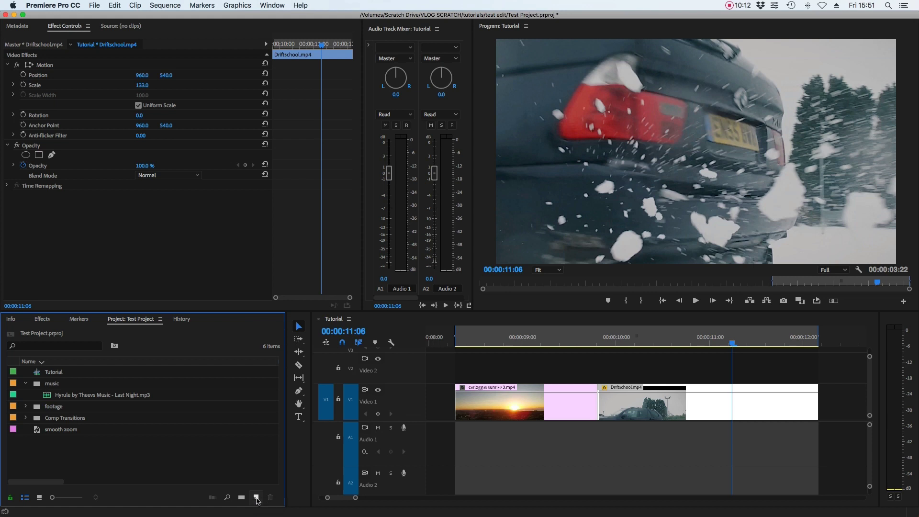
Create a white (FFFFFF) 1920 × 1080 color matte at 25 fps and name it Strobe
click(257, 499)
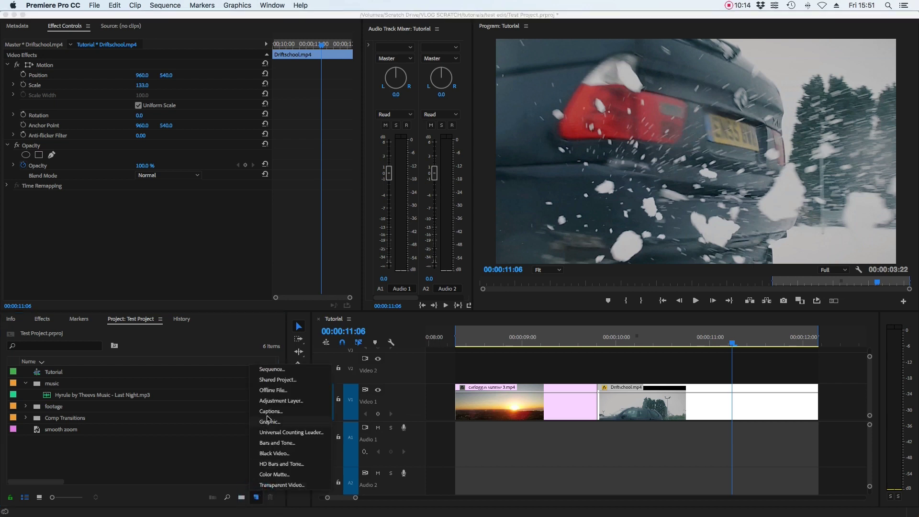
click(270, 476)
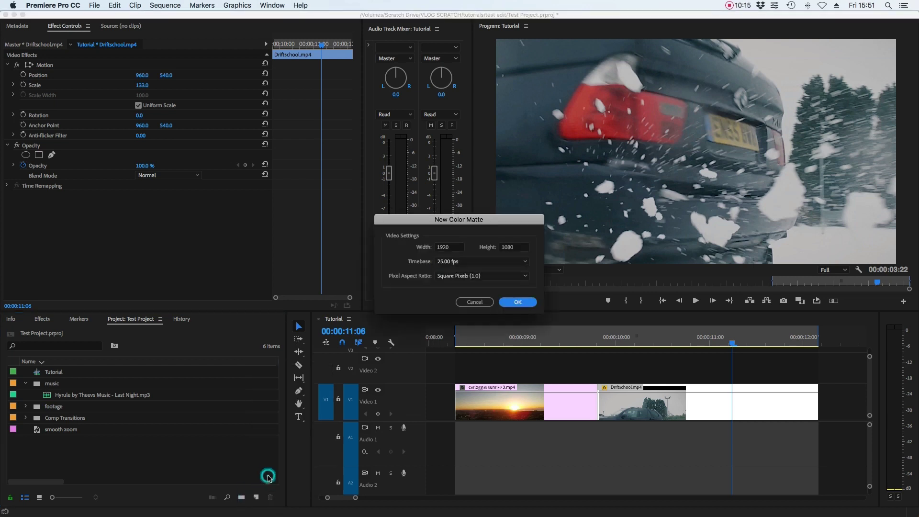
click(518, 302)
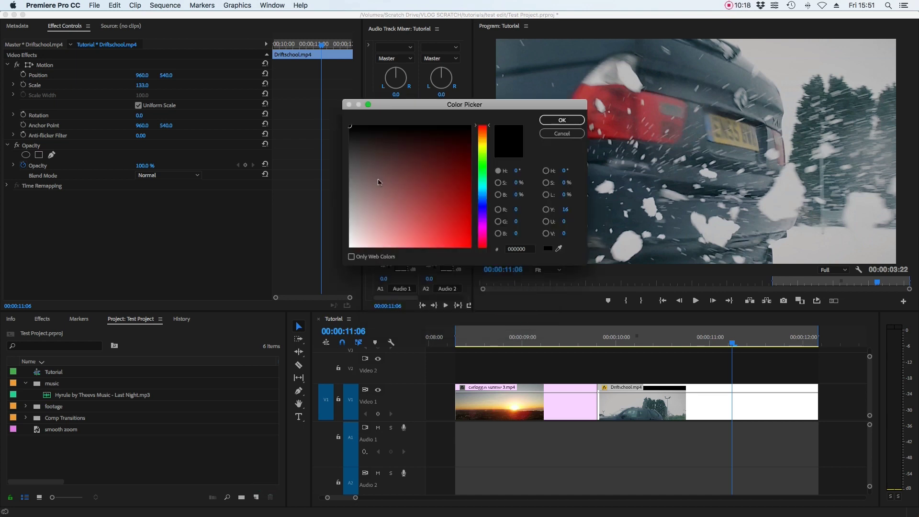
drag(351, 245, 334, 273)
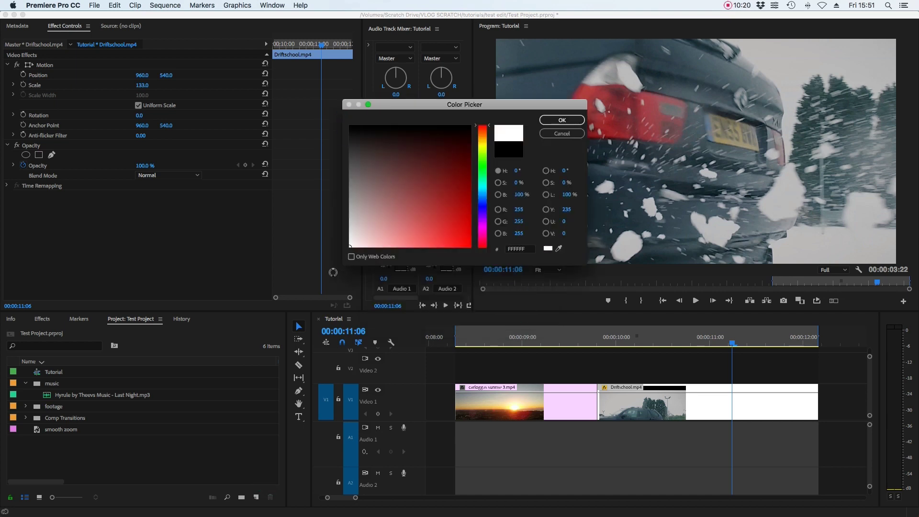
click(560, 121)
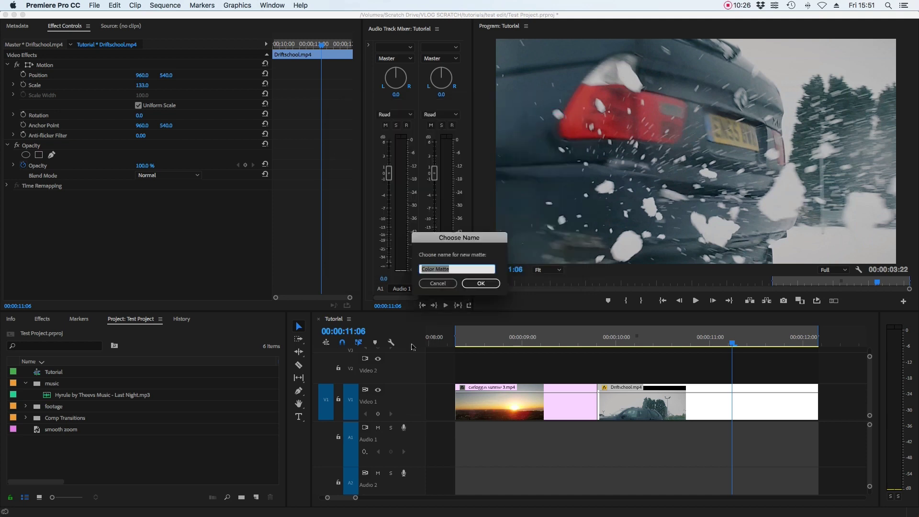
text(Strobe)
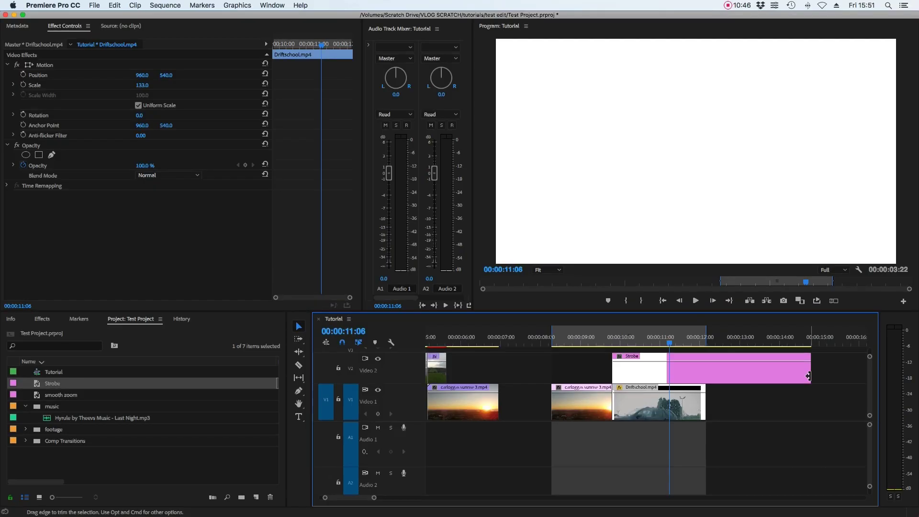
Trim the Strobe matte on Video 2 to 12 frames and centre it over the cut between the sunrise and Driftschool clips
drag(811, 369, 656, 368)
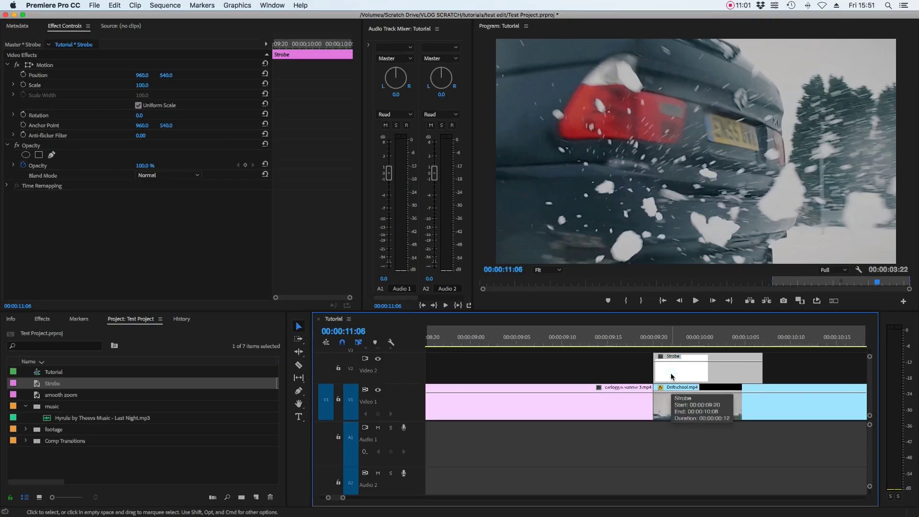
drag(672, 377, 617, 372)
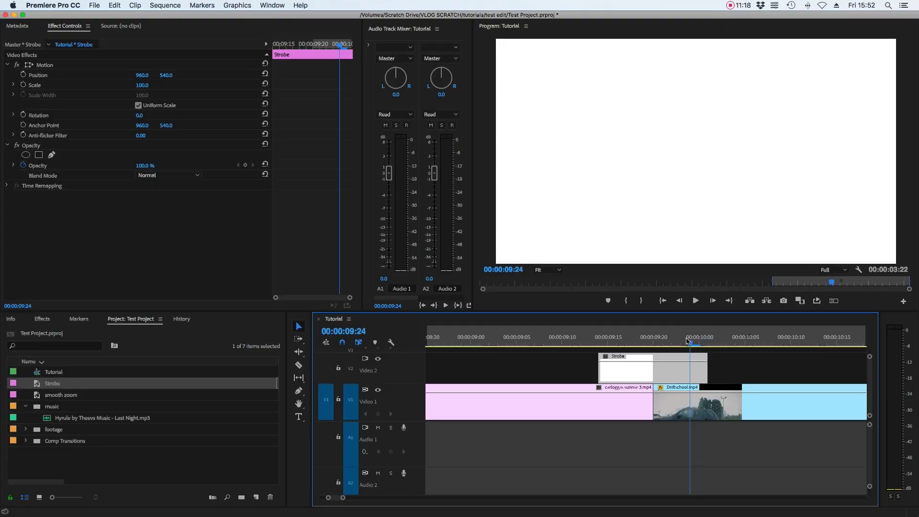
Park the playhead on the cut at 00:00:09:20 and set the Strobe matte's opacity blend mode to Difference
drag(687, 341, 651, 342)
click(620, 402)
click(661, 404)
click(595, 404)
click(632, 372)
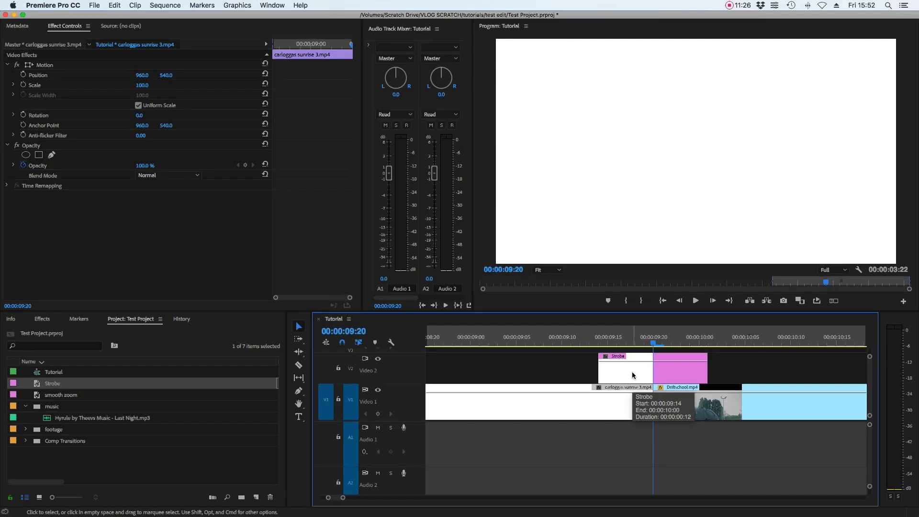
click(632, 372)
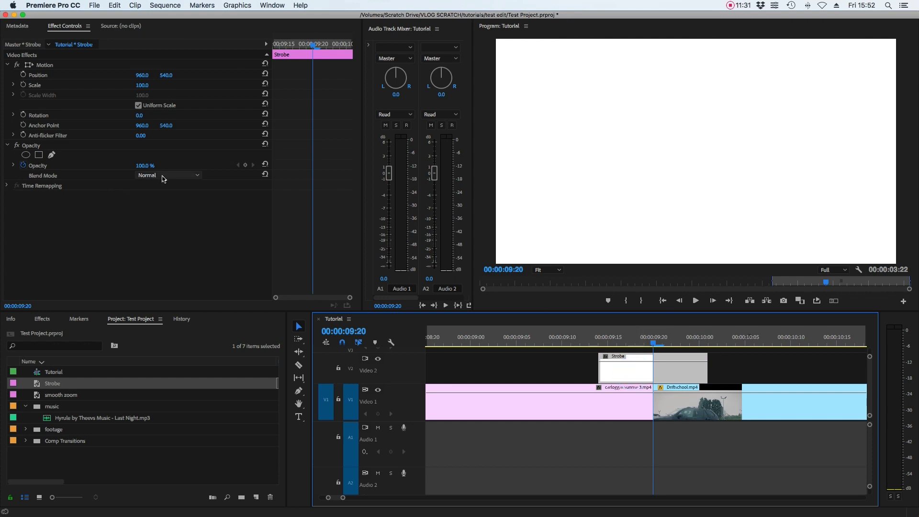
click(193, 176)
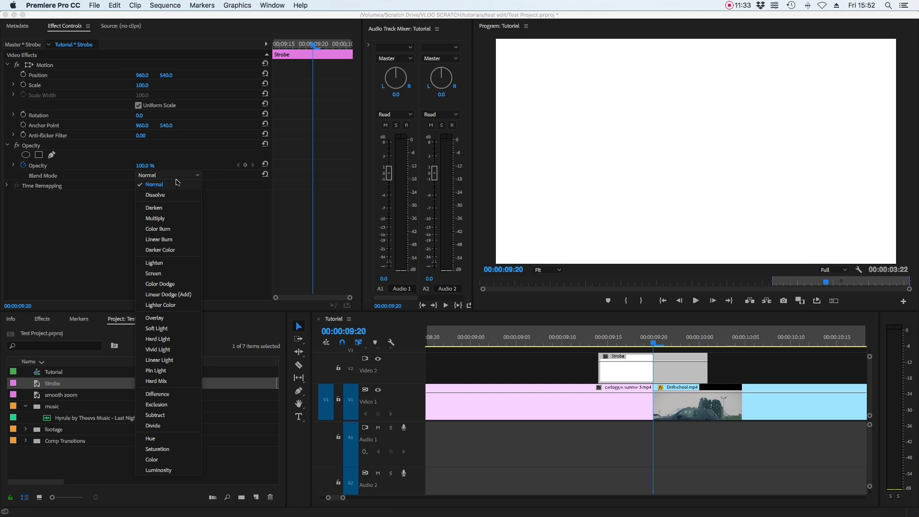
click(157, 394)
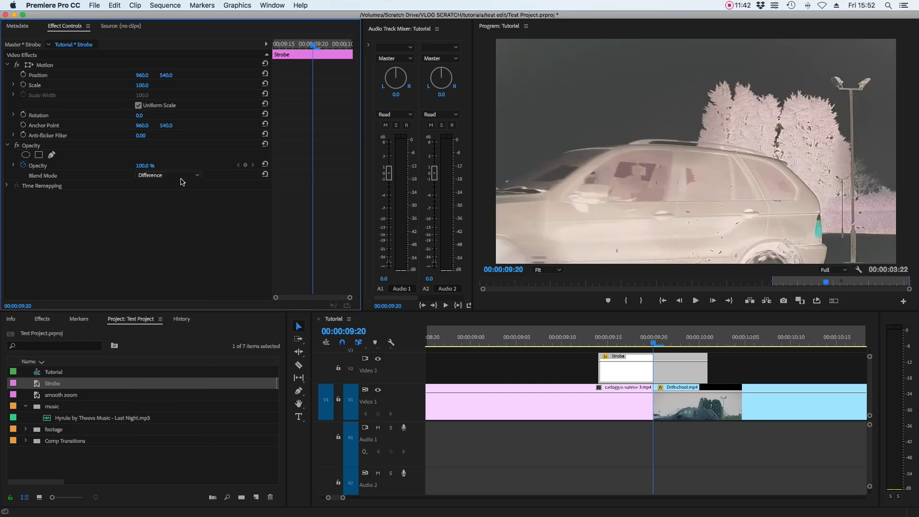
Keyframe the Strobe's opacity backwards from the cut, one frame apart: 100% at 09:20, 0% at 09:19, 100% at 09:18, 0% at 09:17
click(246, 166)
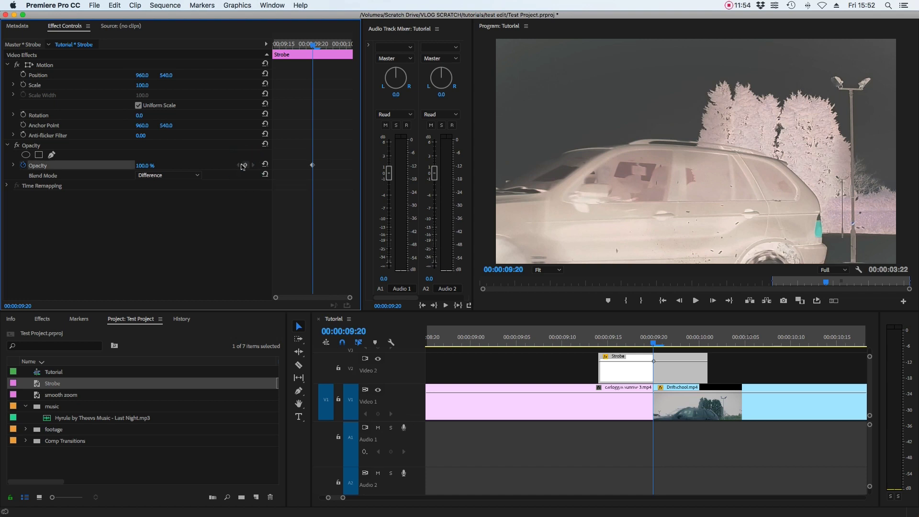
key(Left)
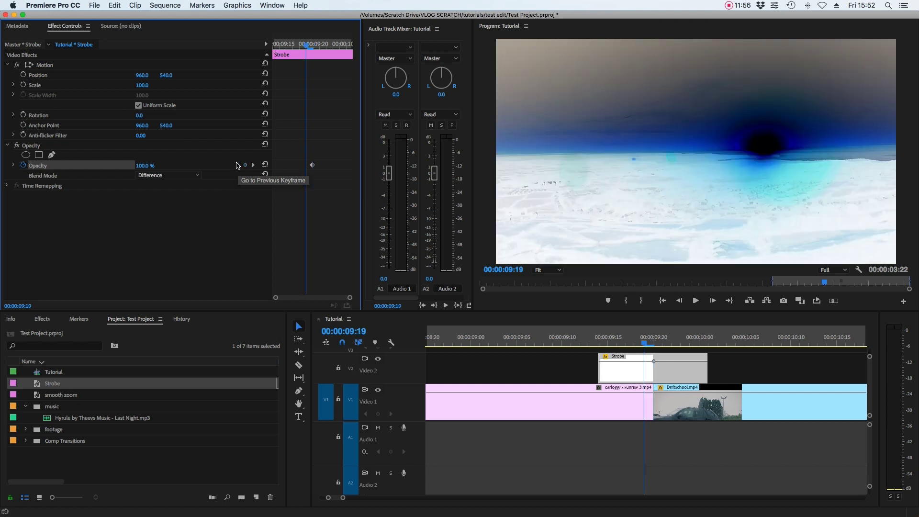
drag(143, 167, 139, 165)
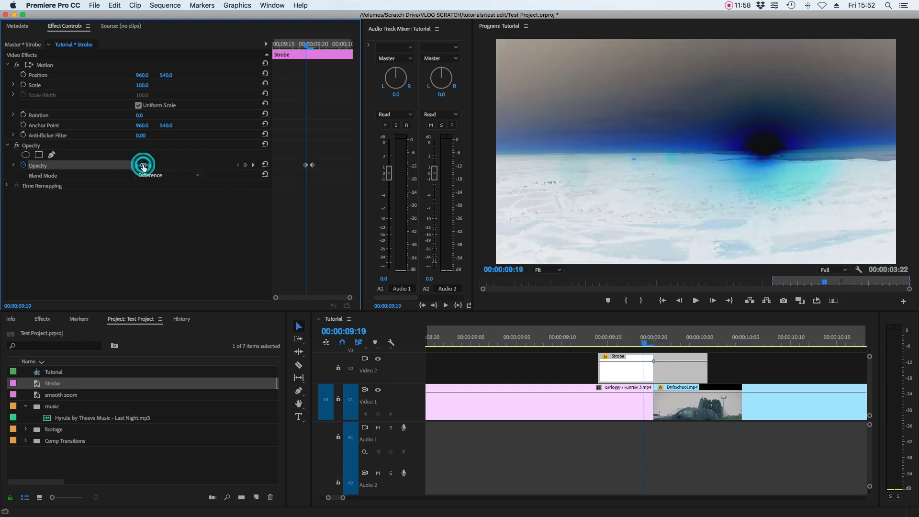
key(Left)
drag(137, 166, 135, 166)
key(Left)
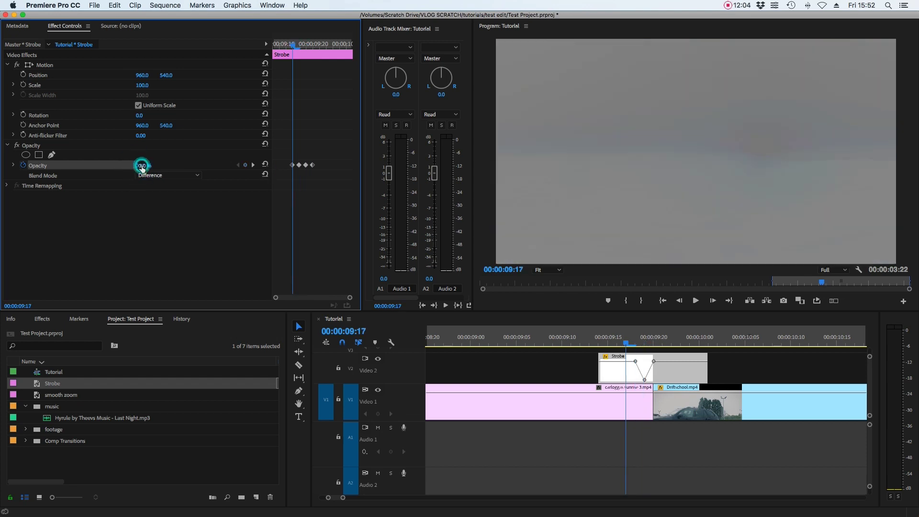
Continue the Strobe's opacity keyframes frame by frame after the cut: 0% at 09:21, 100% at 09:22 and 0% at 09:23
key(Right)
key(Right)
key(Right)
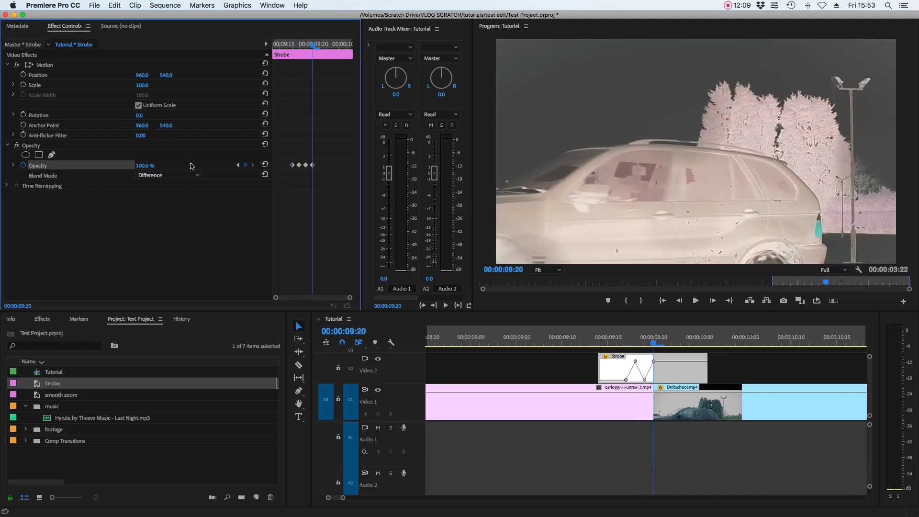
key(Right)
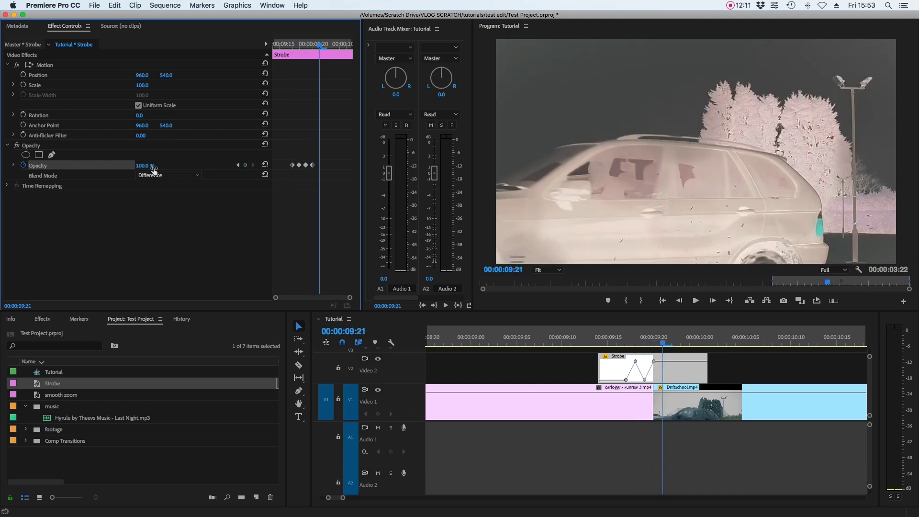
click(140, 167)
text(0)
key(Return)
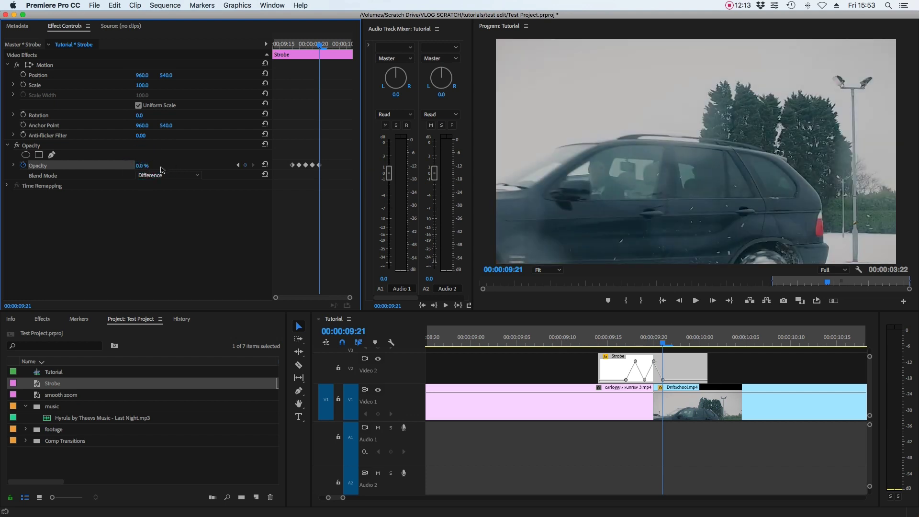
key(Right)
drag(139, 168, 139, 166)
key(Right)
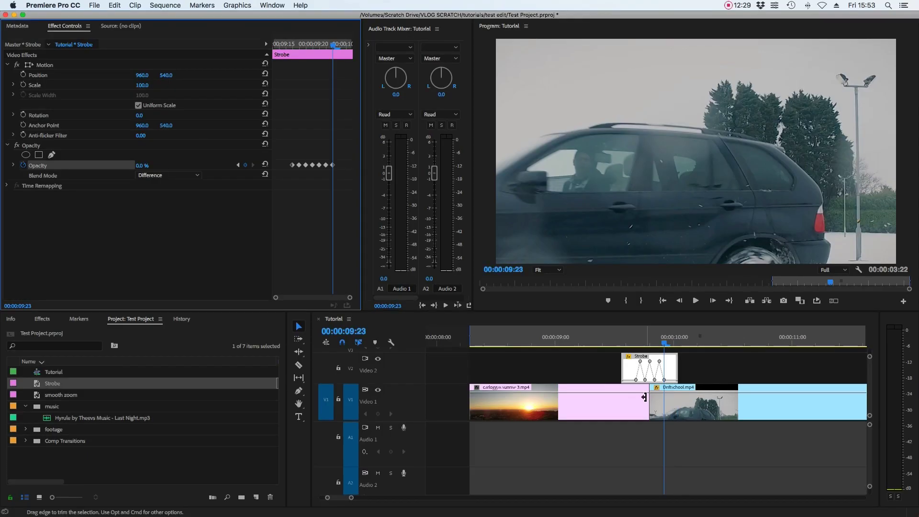
Copy the keyframed Strobe matte along Video 2 so the copy straddles the end of the Driftschool.mp4 clip
key(minus)
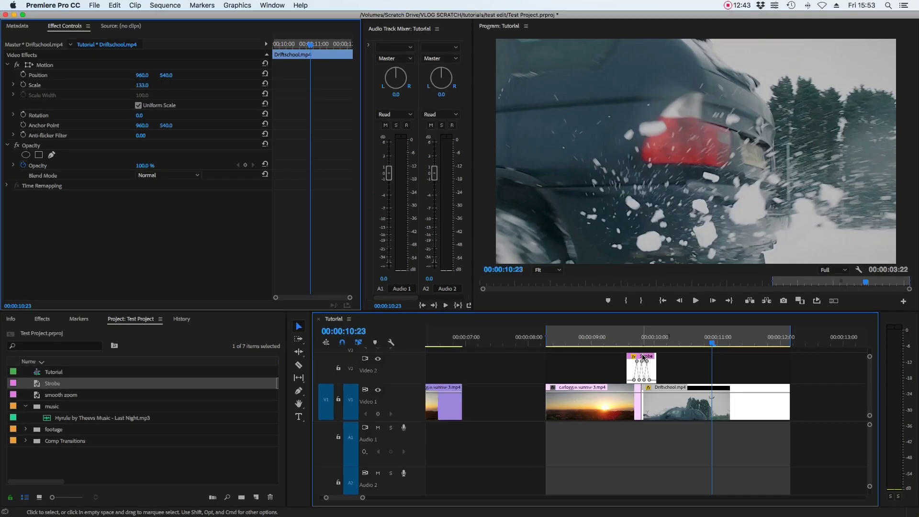
drag(644, 356, 796, 365)
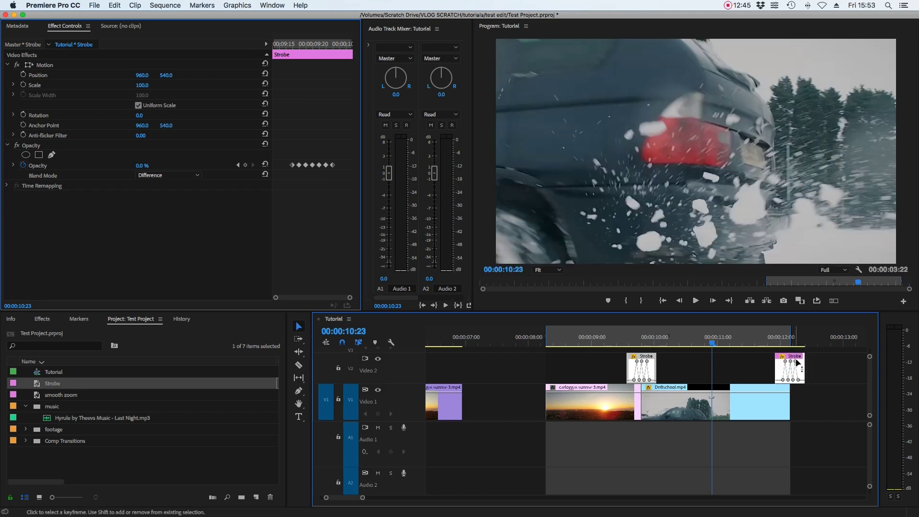